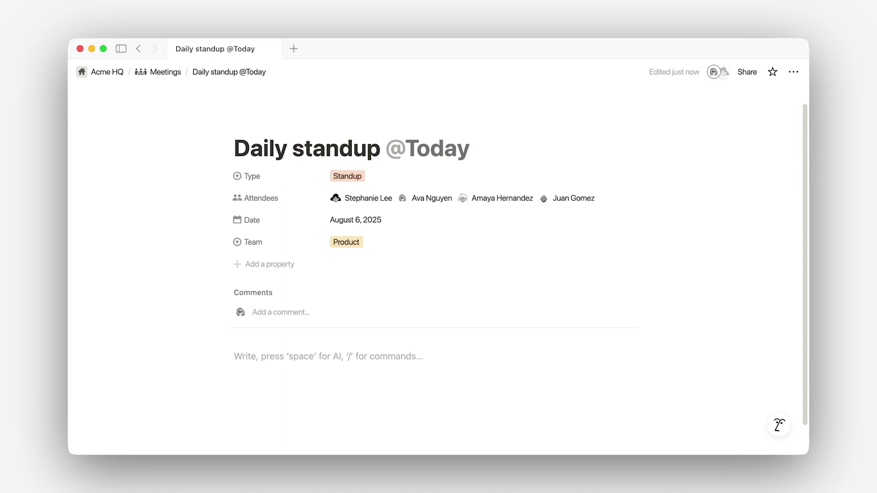
text(/meet)
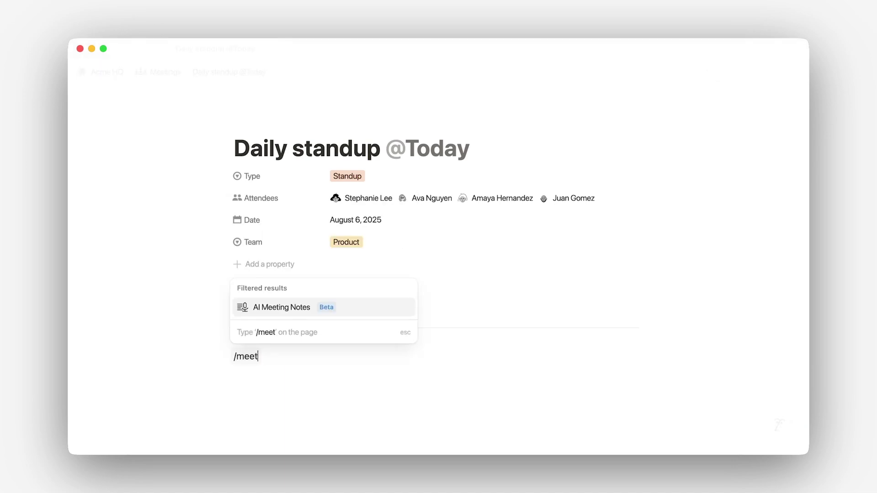
Insert an AI Meeting Notes block and write two progress bullets plus a blocker
click(316, 312)
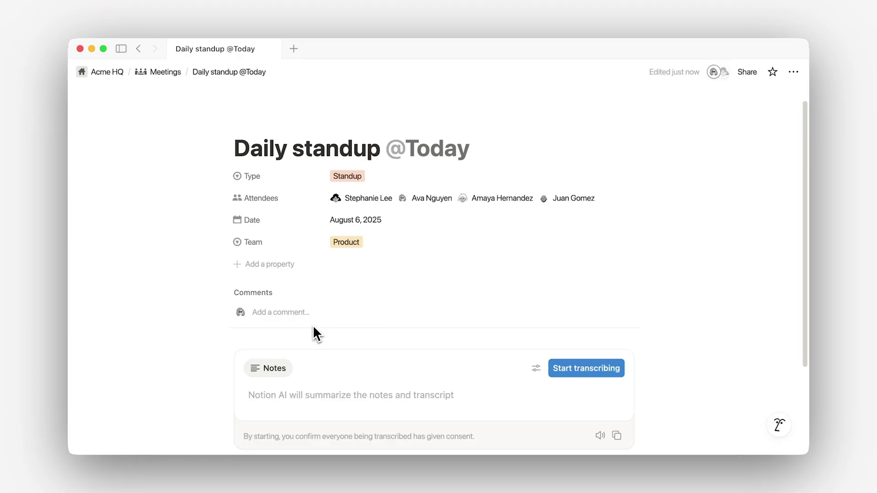
scroll(313, 326, down, 5)
scroll(313, 326, down, 2)
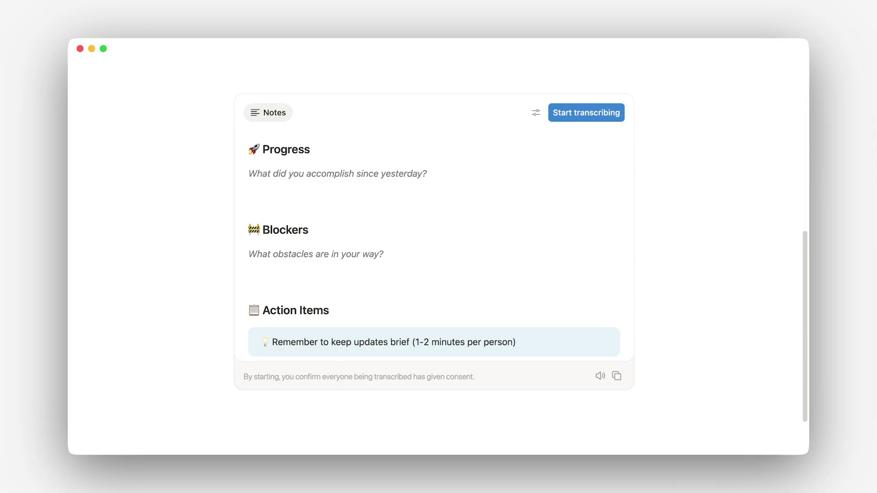
text(New header and navigation ar)
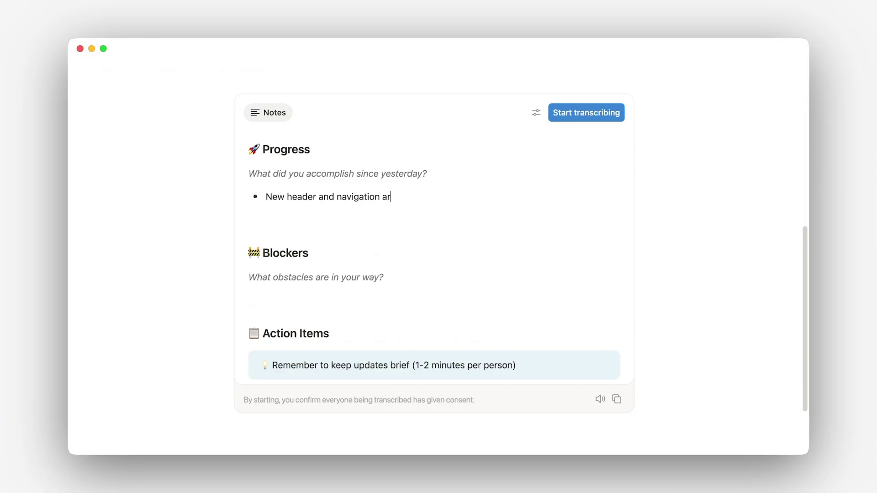
text(e built and working on desktop and mobile.)
key(Return)
text(Home page loads faster on staging(~2 sec)
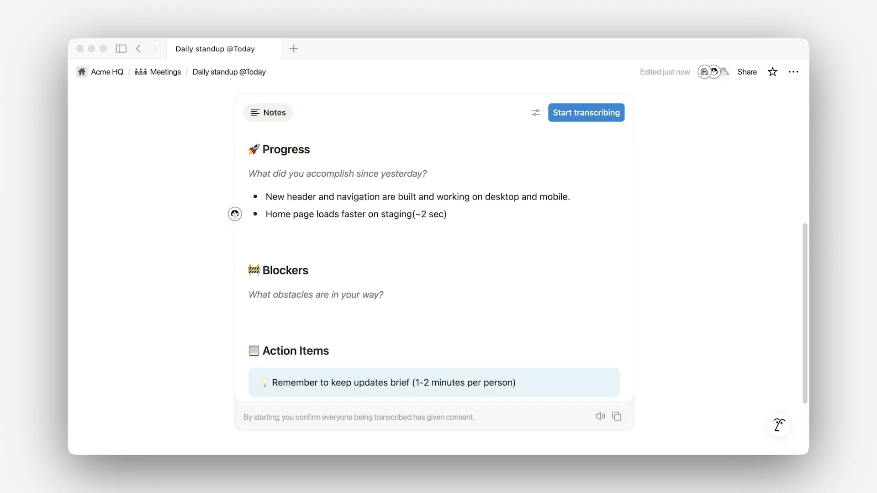
text( Tracking plan not finalized, so analytics tags aren’t wired up yet)
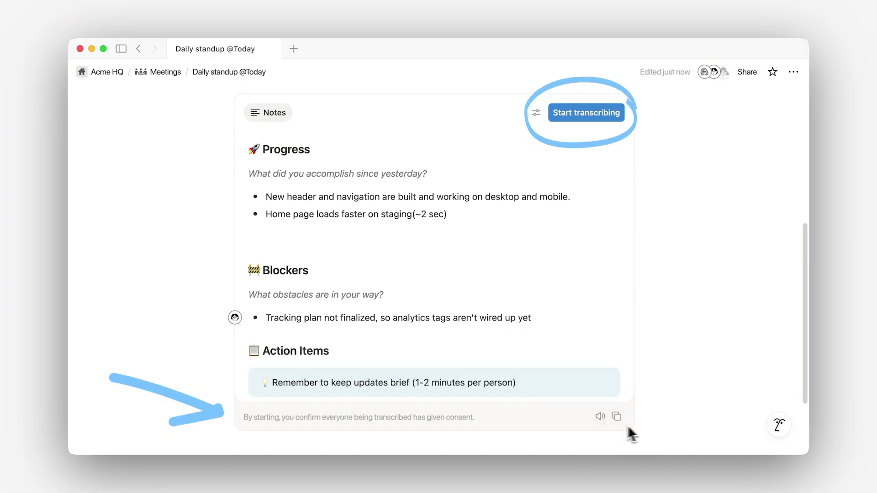
Start transcribing the standup, add the two action items, and bring up transcription settings
click(605, 114)
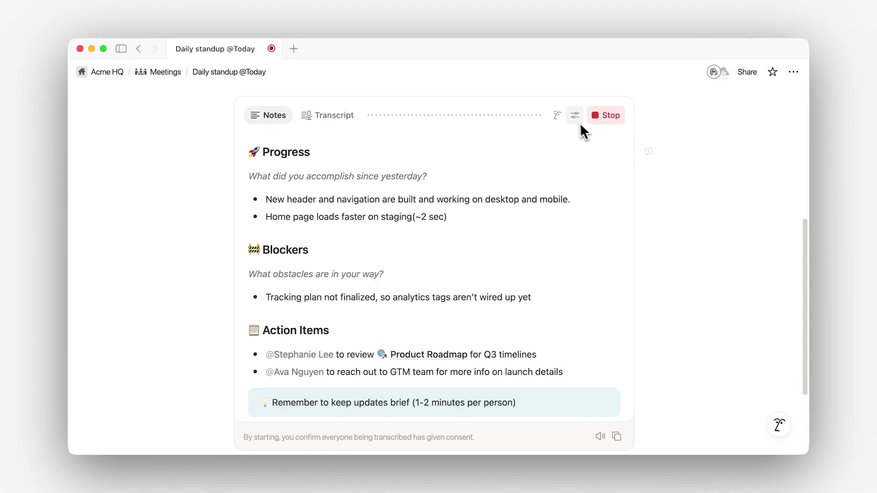
click(573, 120)
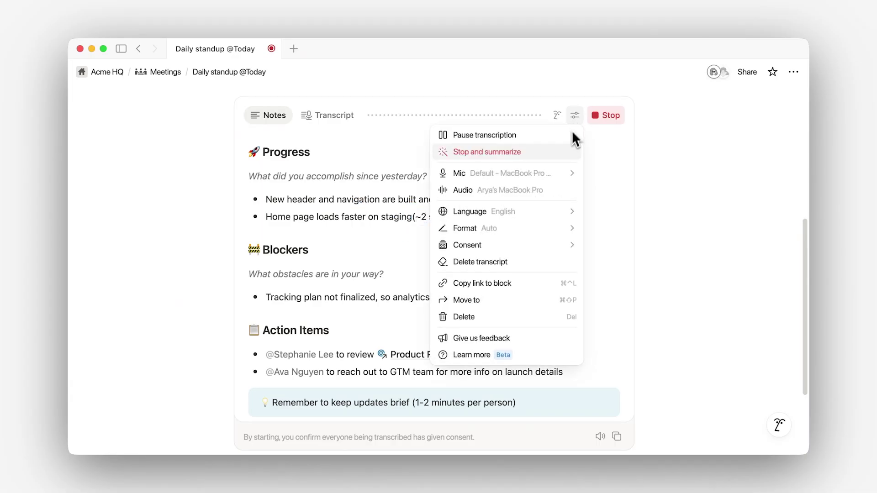
mouse_move(504, 211)
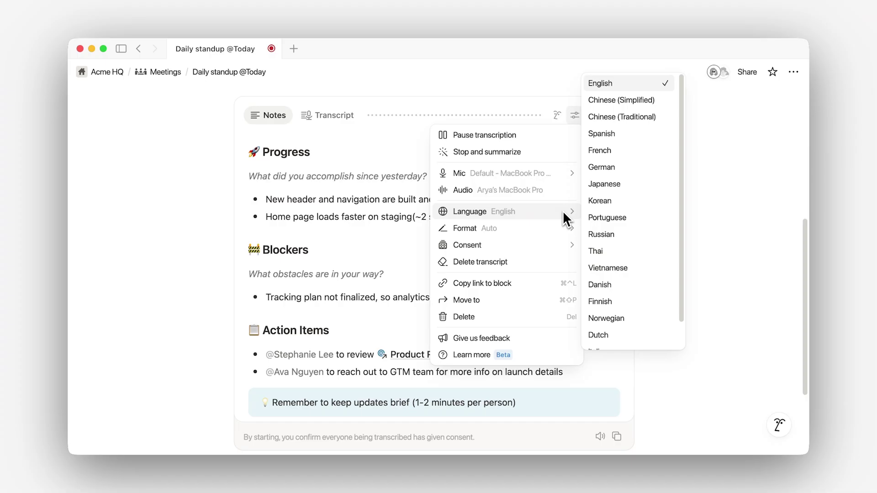
Close the settings unchanged and stop recording to generate the AI summary
click(705, 201)
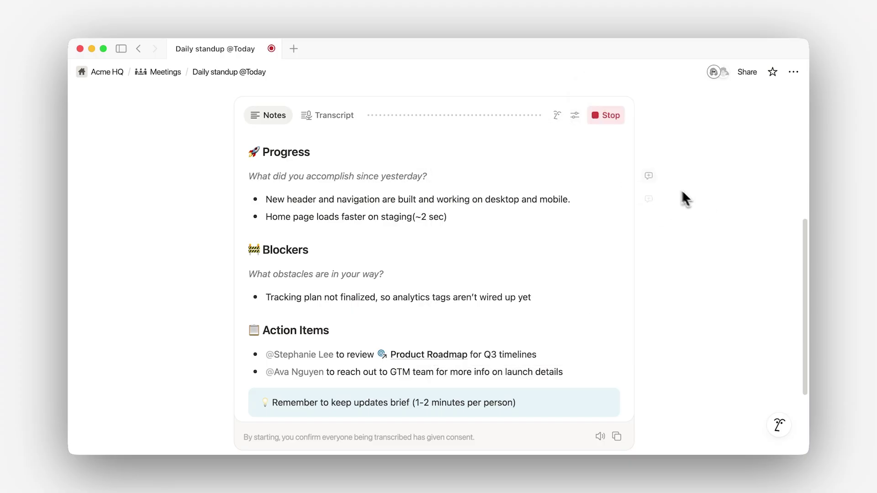
click(601, 120)
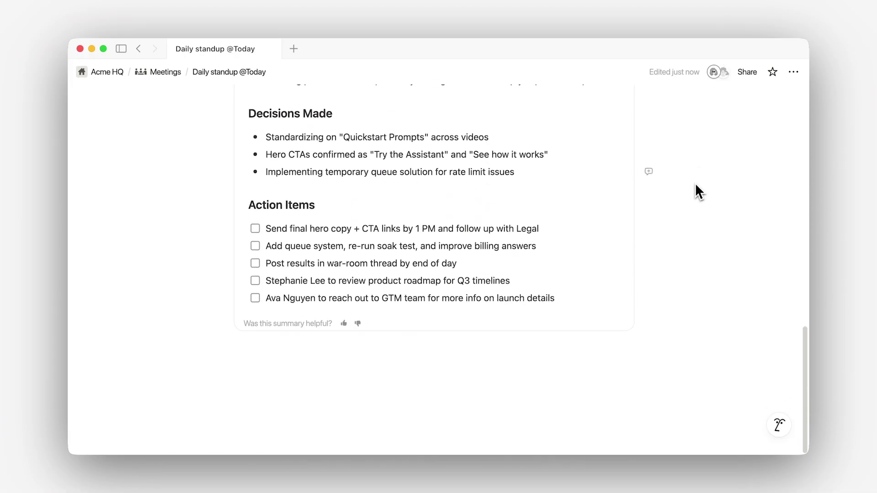
Ask Notion AI for a short Slack-friendly standup summary, then return to Meetings
key(space)
text(Draft a short Slack friendly summary to share wi)
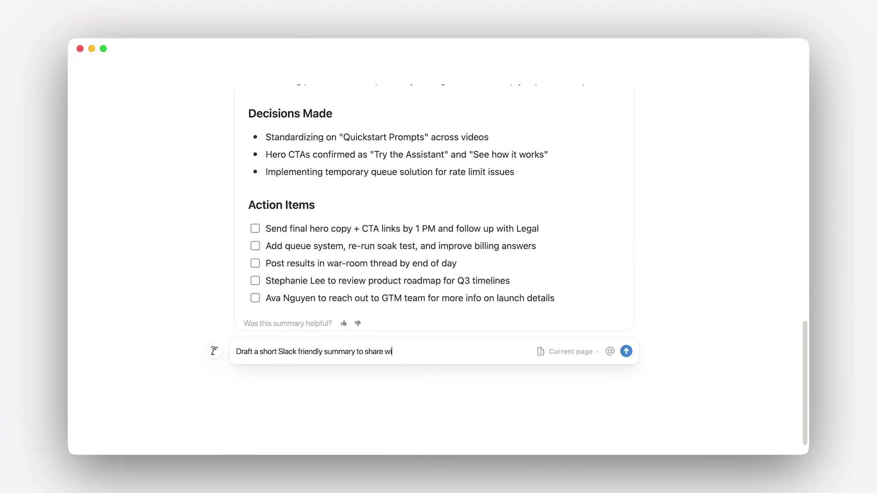
key(Return)
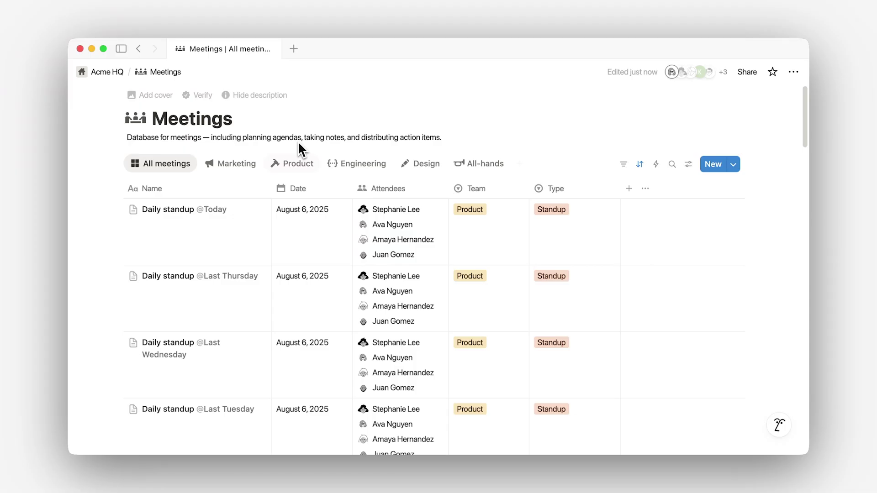
Peek at the Date column's options and dismiss them
click(320, 191)
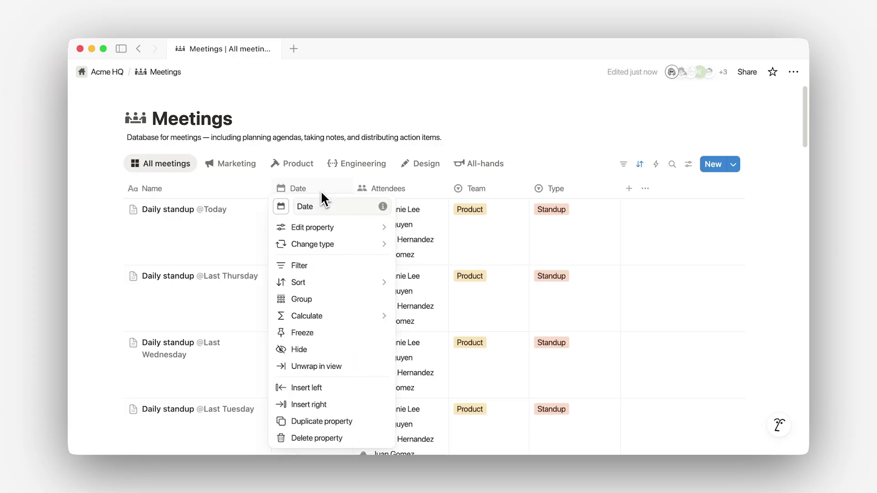
key(Escape)
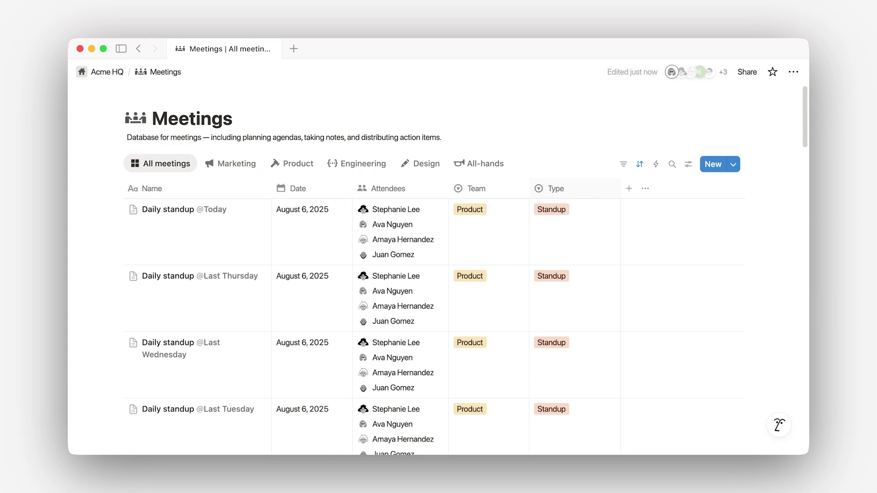
Browse the Marketing, Product, Engineering, Design and All-hands views, return to All meetings and show templates
click(242, 169)
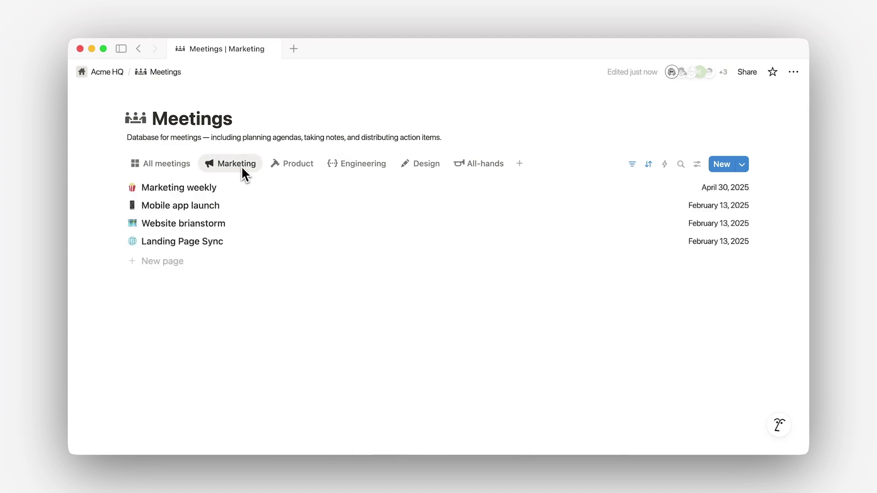
click(295, 171)
click(372, 170)
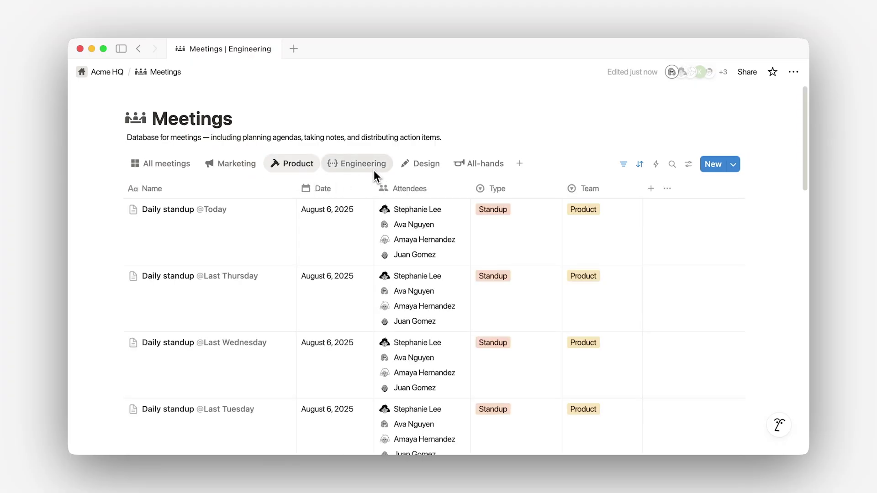
click(417, 170)
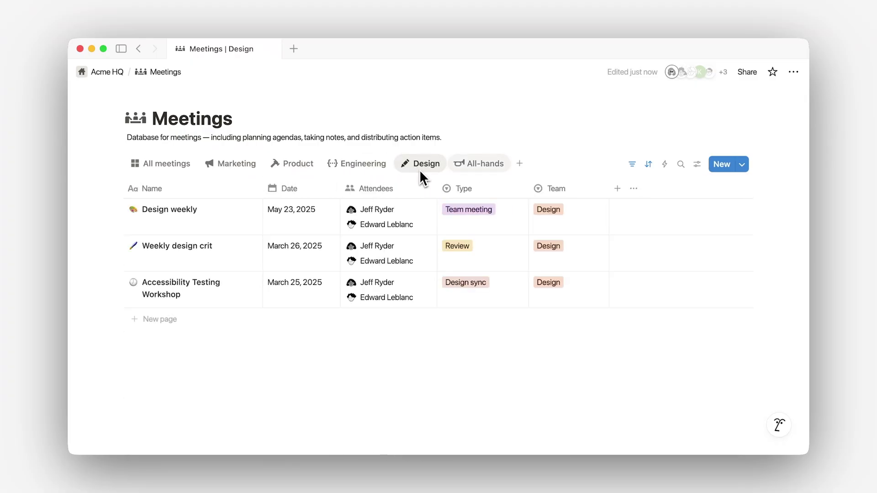
click(469, 164)
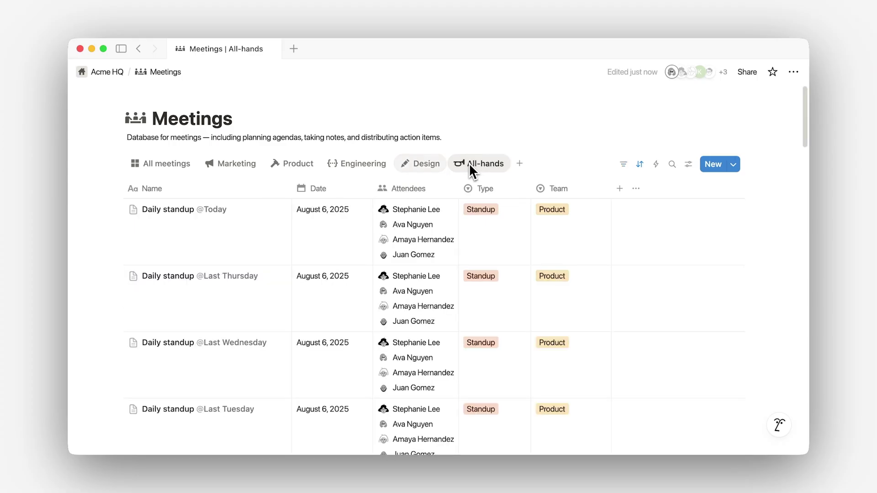
click(173, 168)
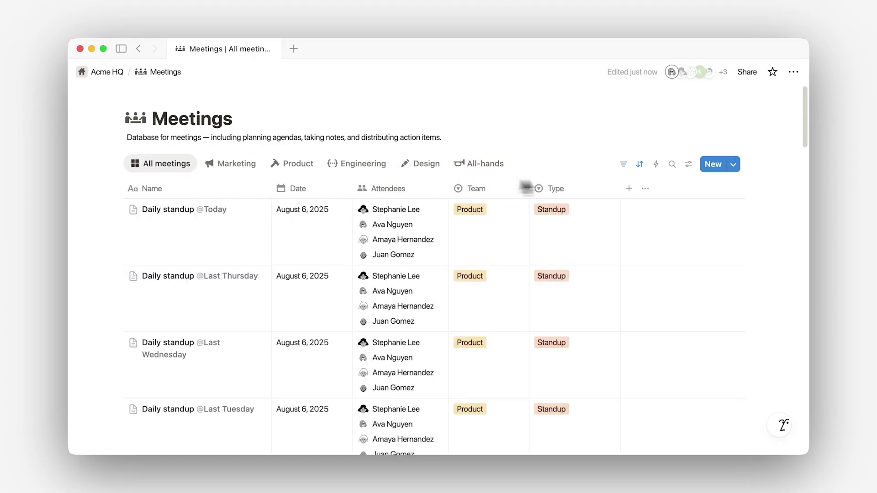
click(734, 166)
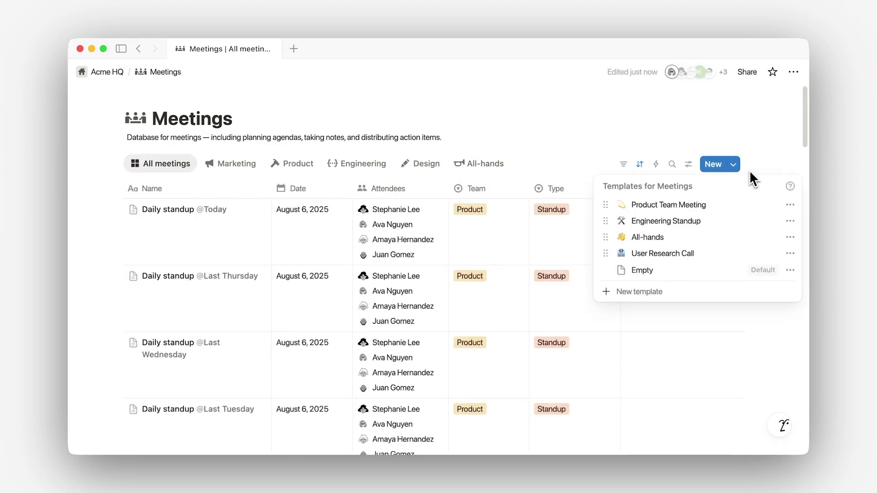
click(678, 291)
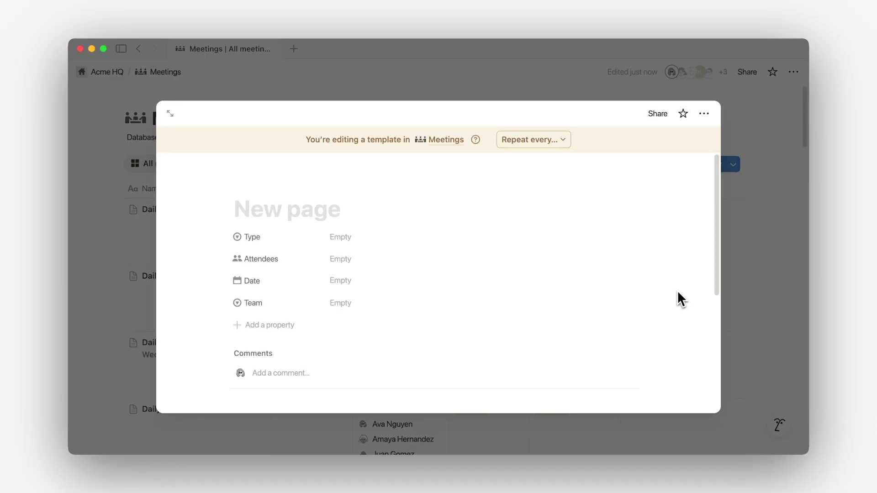
text(Daily standup @Today)
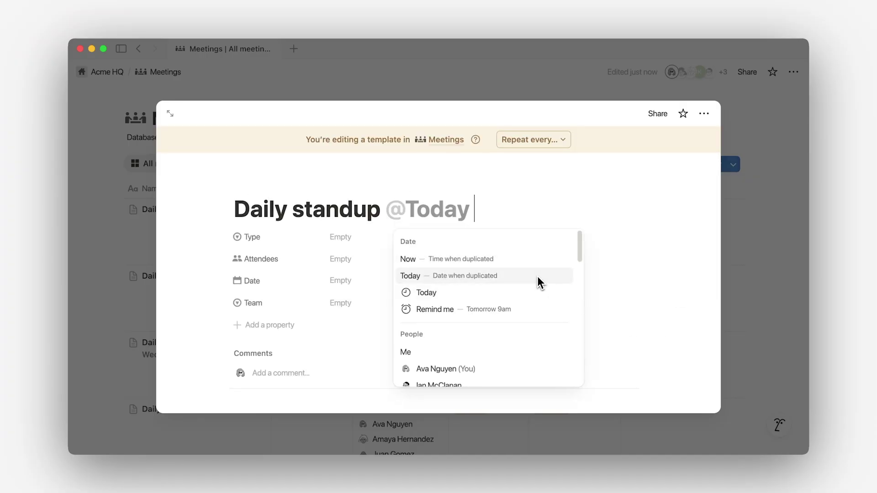
click(537, 277)
click(374, 235)
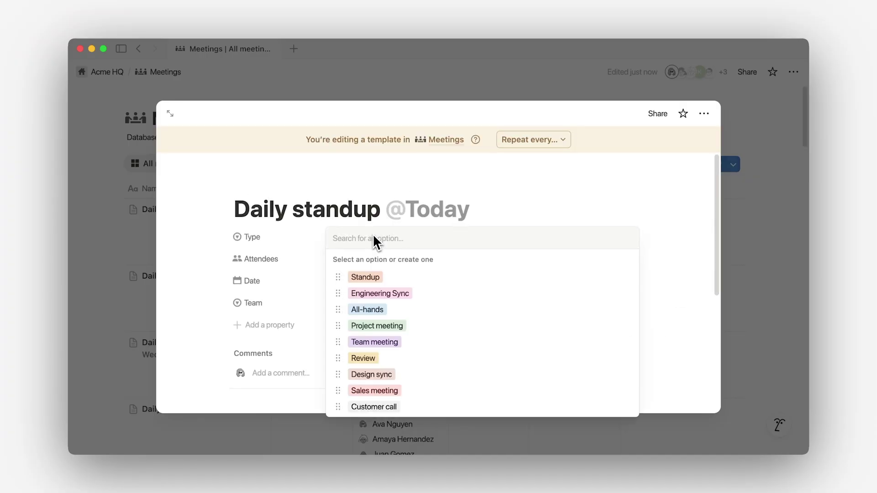
click(401, 277)
click(374, 304)
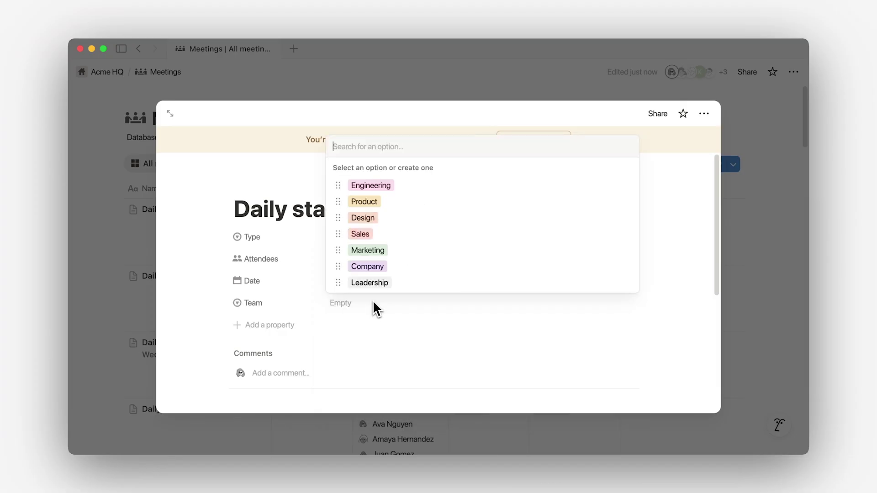
click(370, 205)
scroll(435, 317, down, 3)
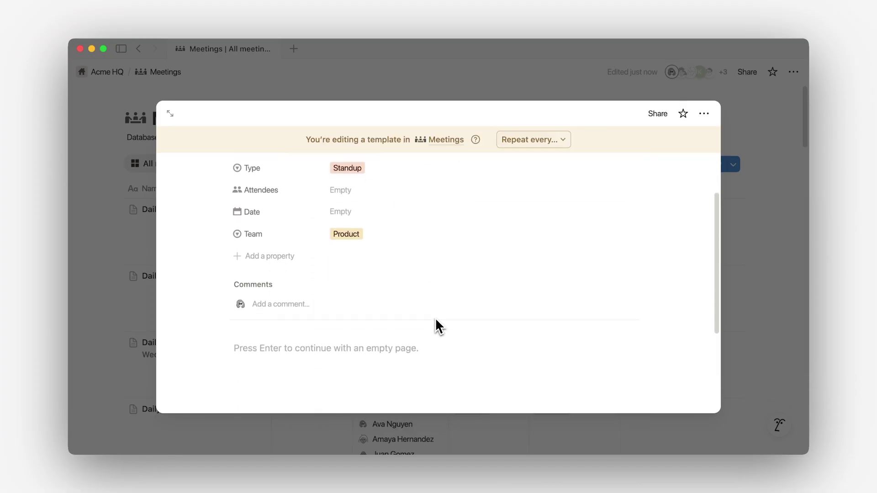
Add an AI Meeting Notes block to the template body
click(419, 338)
text(/meet)
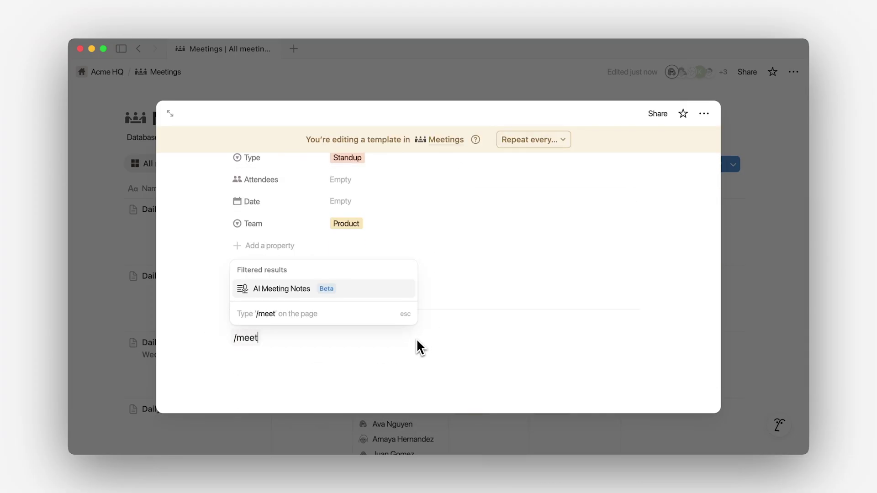
click(375, 293)
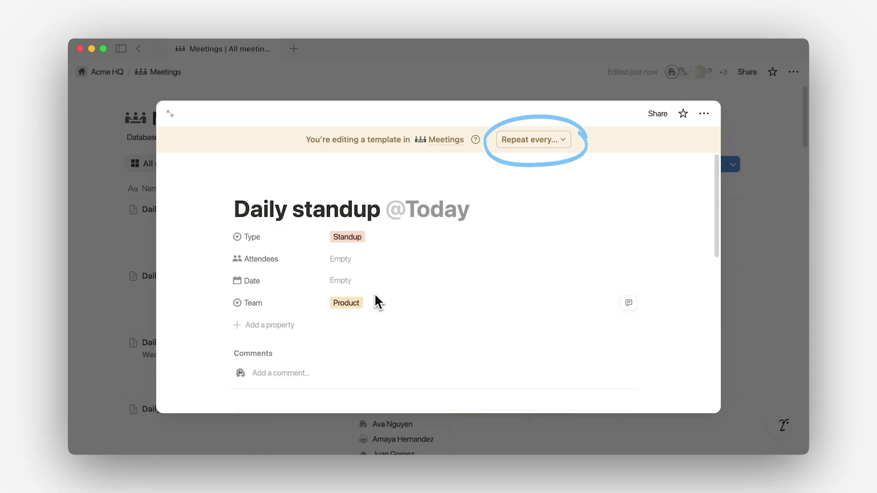
Schedule the template to repeat every day at 9:15 AM and save
click(564, 142)
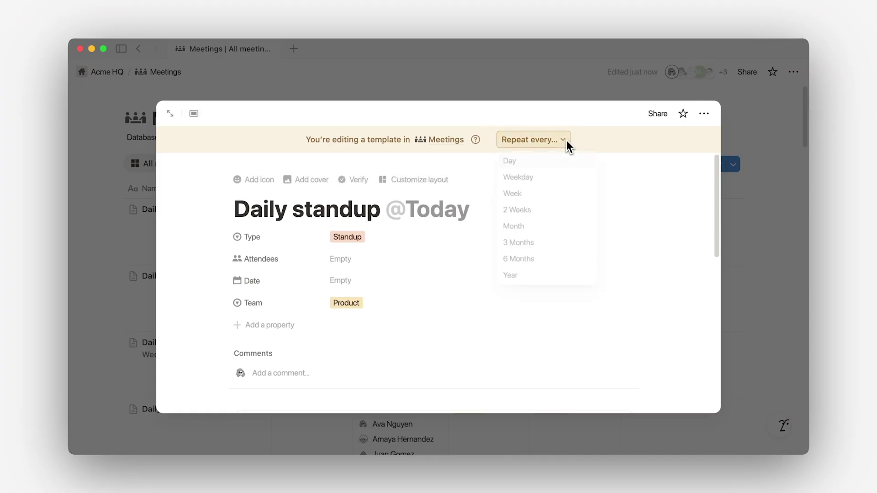
click(568, 161)
mouse_move(571, 200)
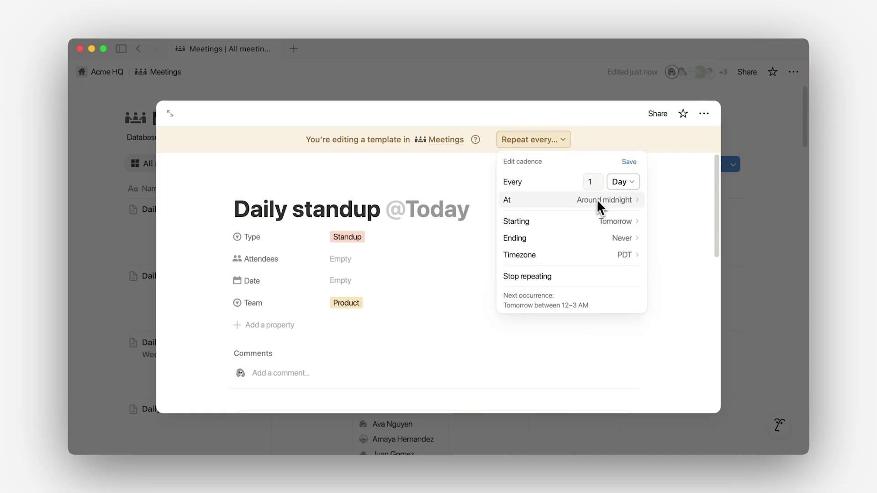
scroll(687, 251, down, 5)
scroll(689, 253, down, 3)
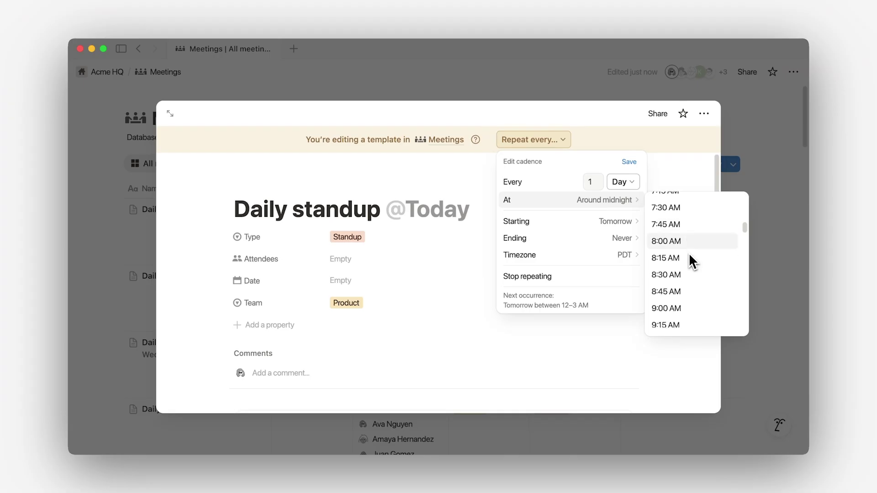
scroll(692, 264, down, 2)
click(695, 271)
click(639, 164)
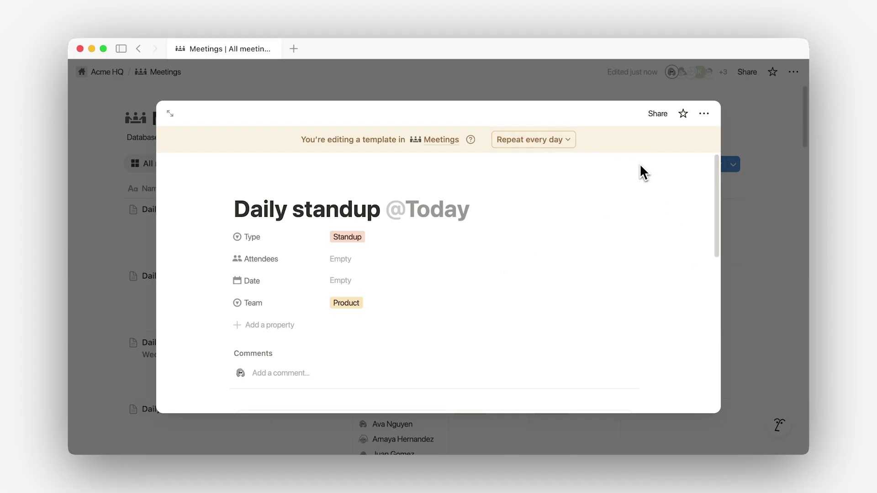